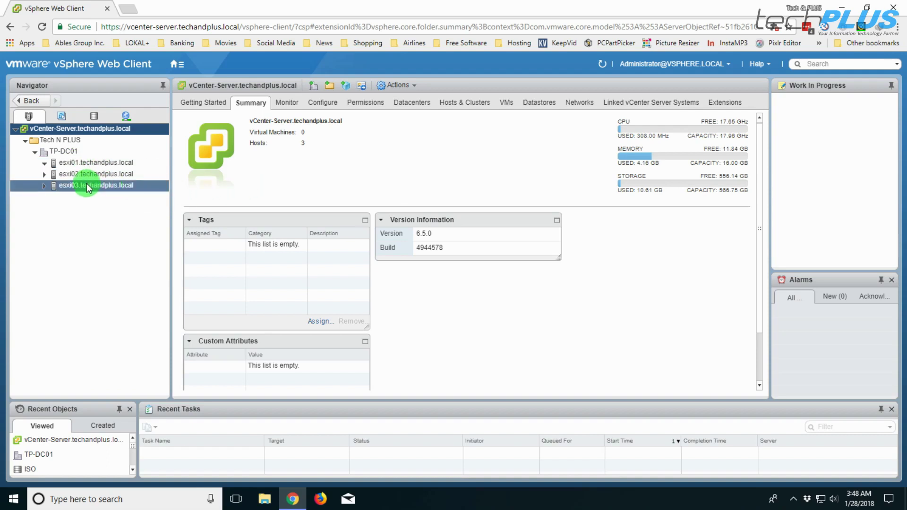
# Start creating a new virtual machine in the TP-DC01 datacenter from the VMs and templates inventory, keeping the creation type Create a new virtual machine
pyautogui.click(62, 117)
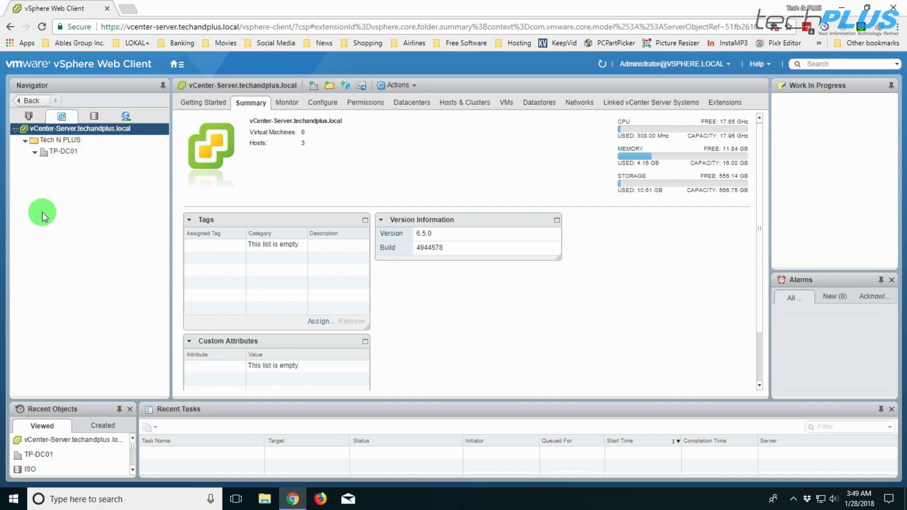
pyautogui.rightClick(68, 151)
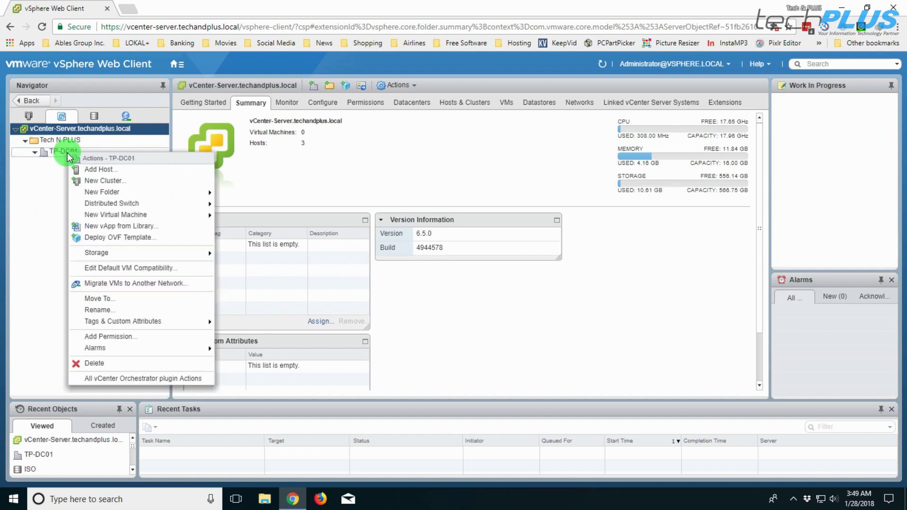
pyautogui.moveTo(116, 218)
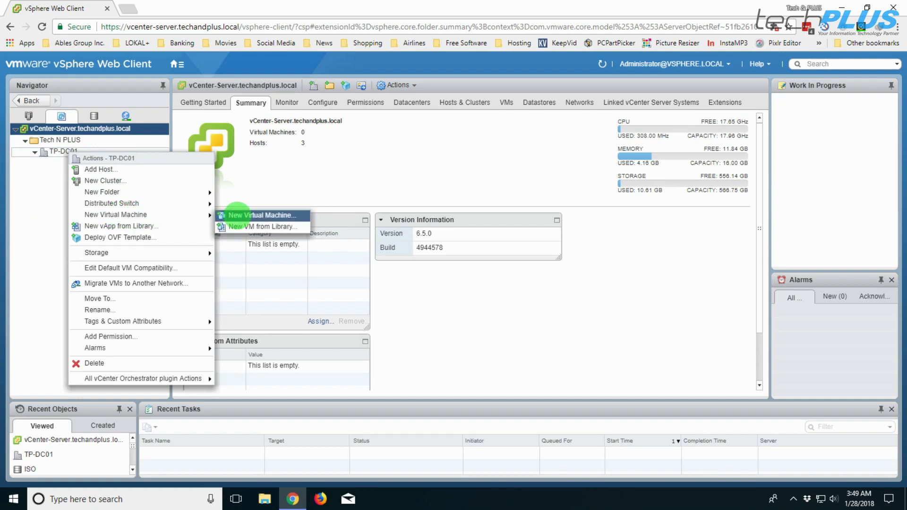
pyautogui.click(238, 215)
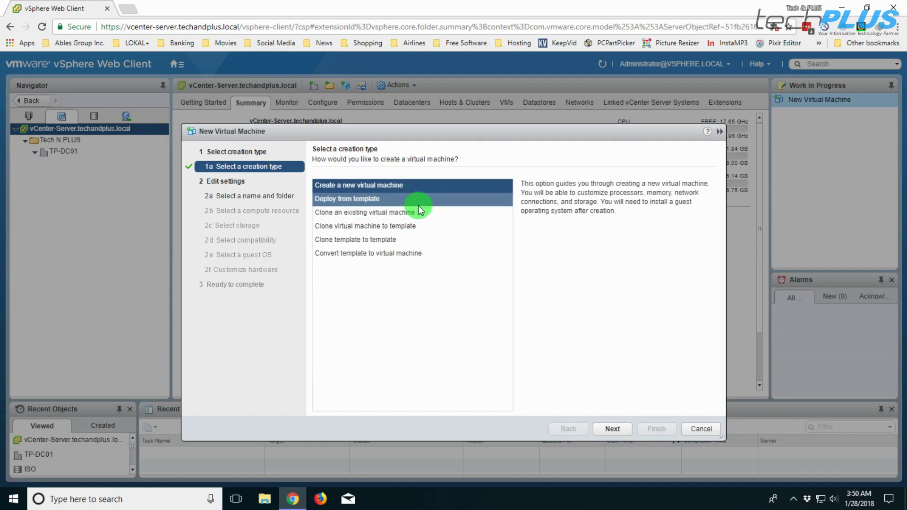
pyautogui.click(613, 429)
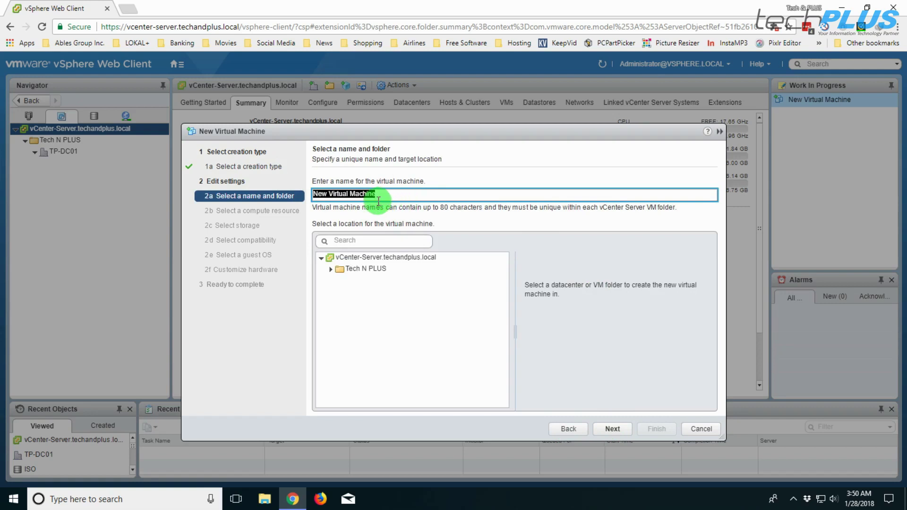
# Name the virtual machine WS2K08 and continue to the compute resource selection
pyautogui.write('W')
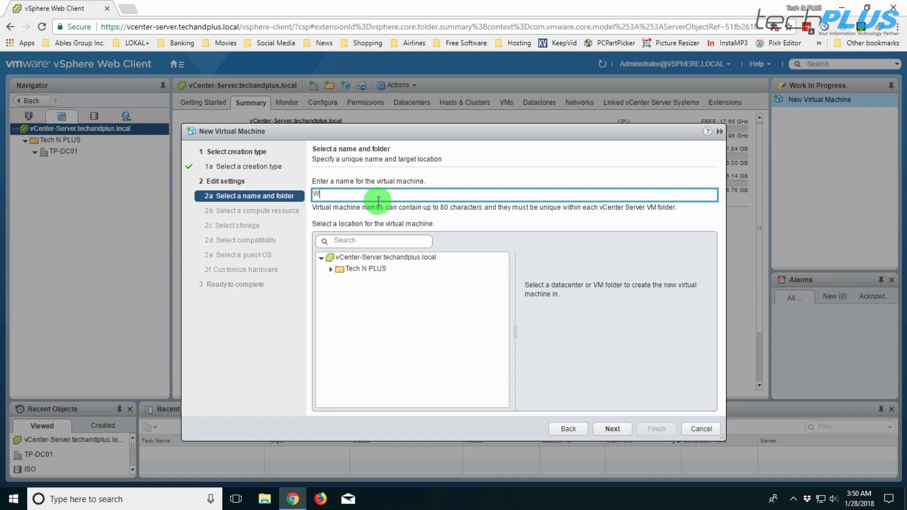
pyautogui.write('S2K08')
pyautogui.click(611, 429)
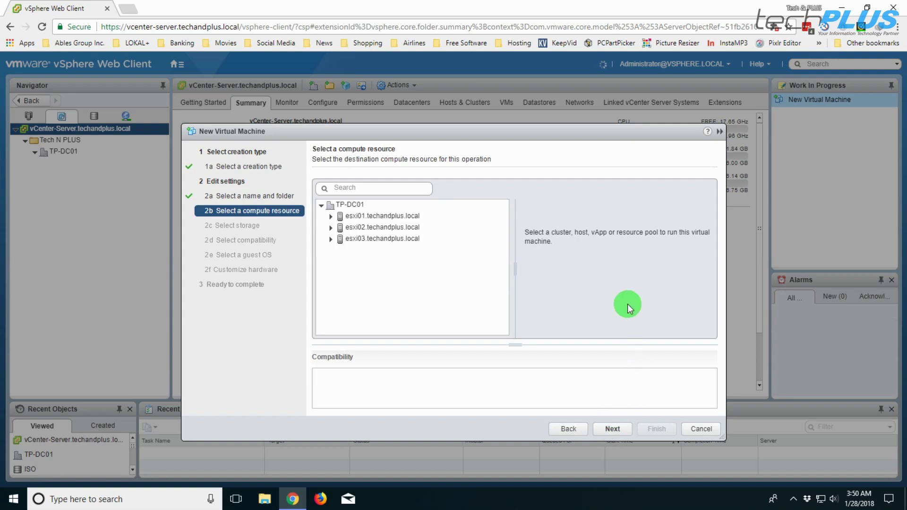
# Choose the host esxi01.techandplus.local as the compute resource for the virtual machine
pyautogui.click(378, 215)
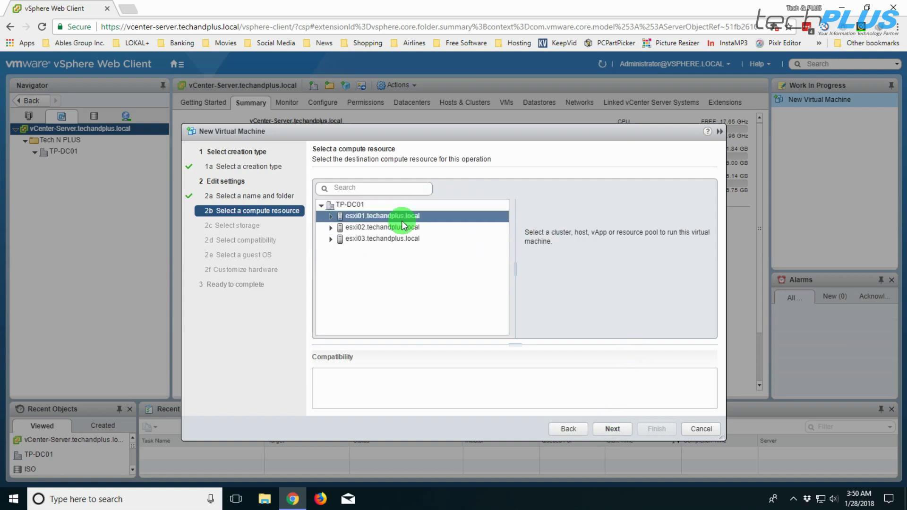
pyautogui.click(385, 239)
pyautogui.click(423, 227)
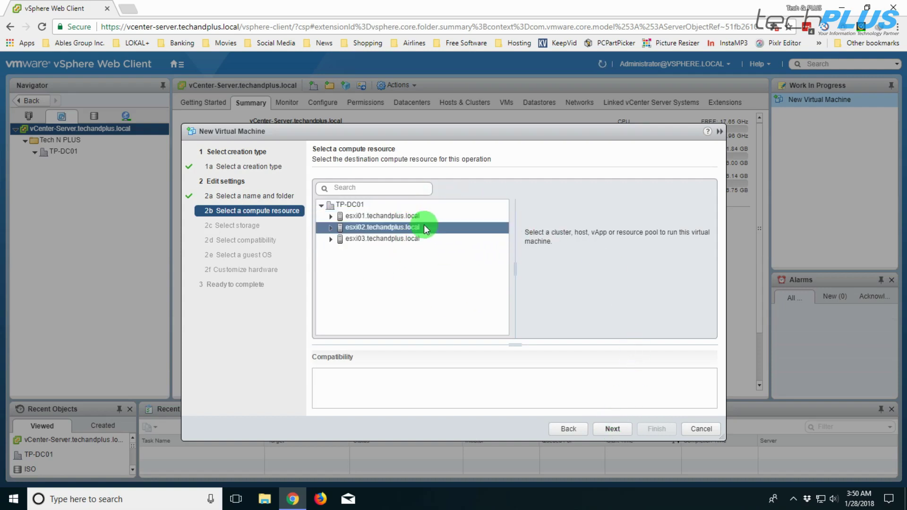
pyautogui.click(379, 215)
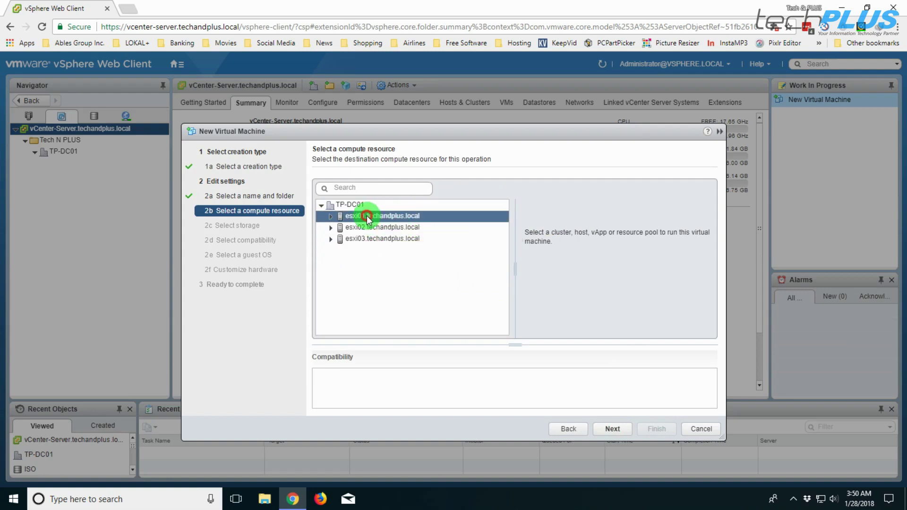
pyautogui.click(612, 429)
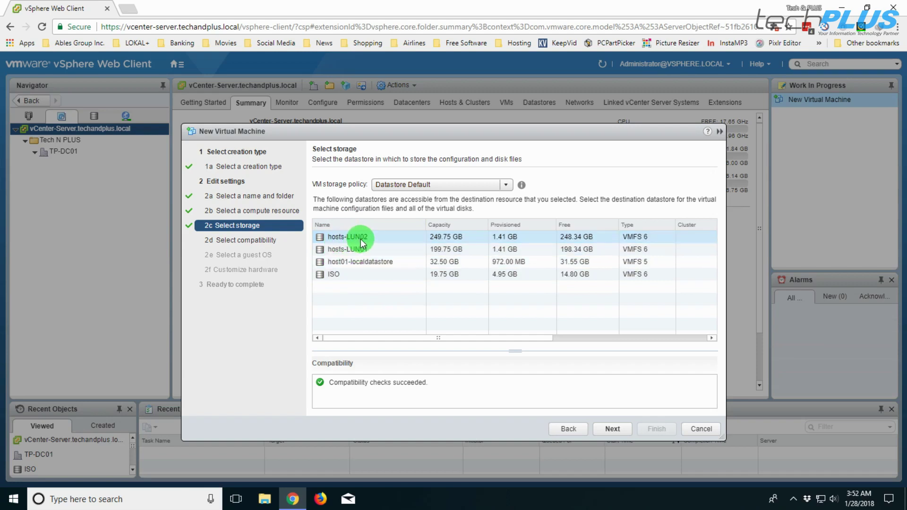
# Store the virtual machine on the hosts-LUN02 datastore and set its compatibility to ESXi 6.5 and later
pyautogui.click(354, 238)
pyautogui.click(615, 430)
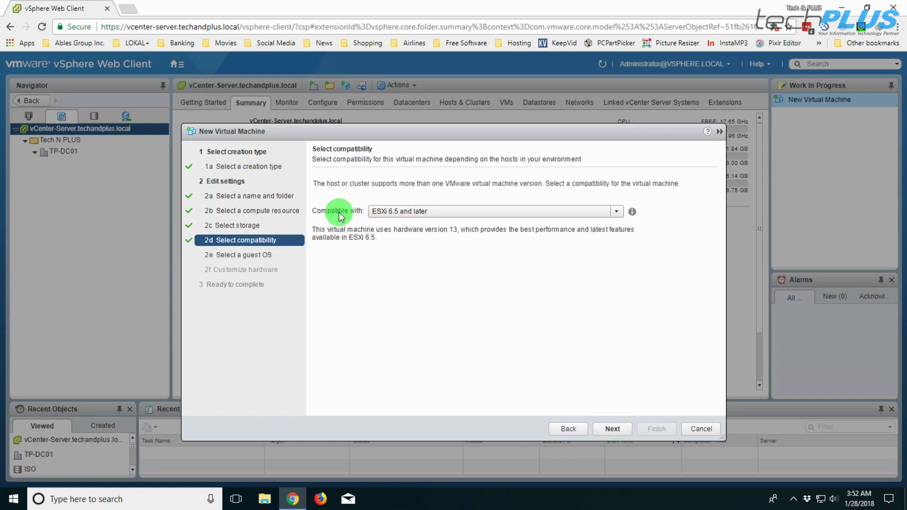
pyautogui.click(397, 211)
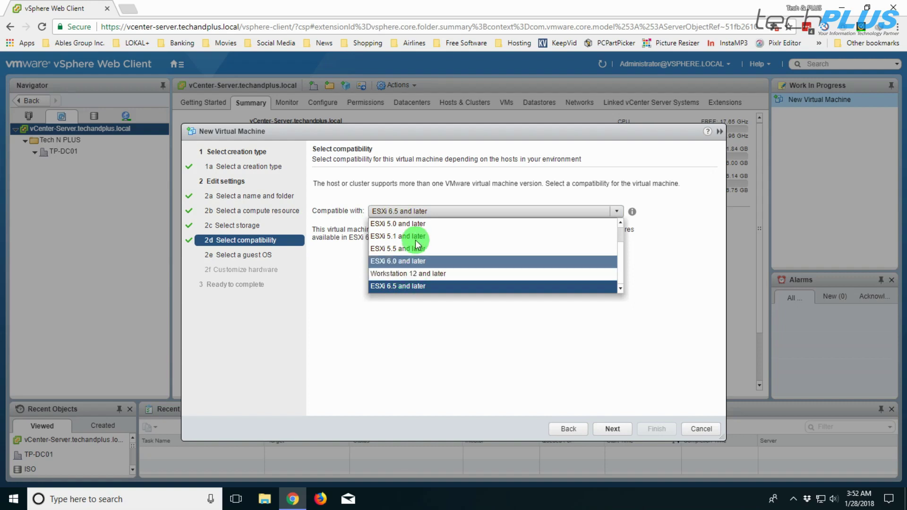
pyautogui.click(403, 287)
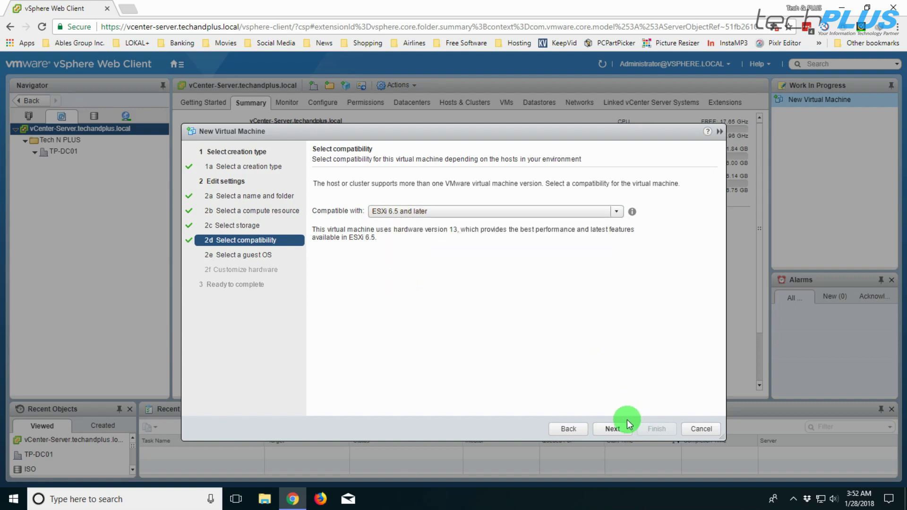
pyautogui.click(613, 429)
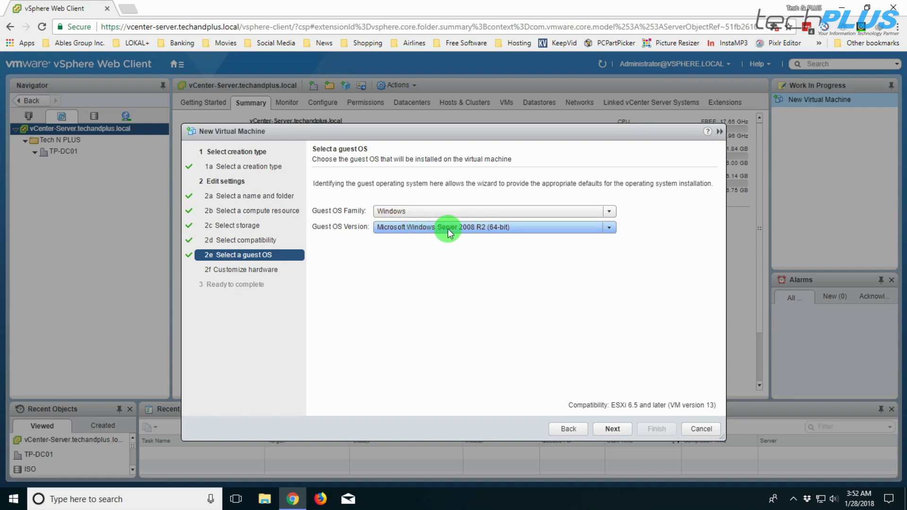
# Accept Microsoft Windows Server 2008 R2 (64-bit) as the guest OS and set 2 CPUs, keeping 4096 MB memory and a 40 GB hard disk
pyautogui.click(613, 430)
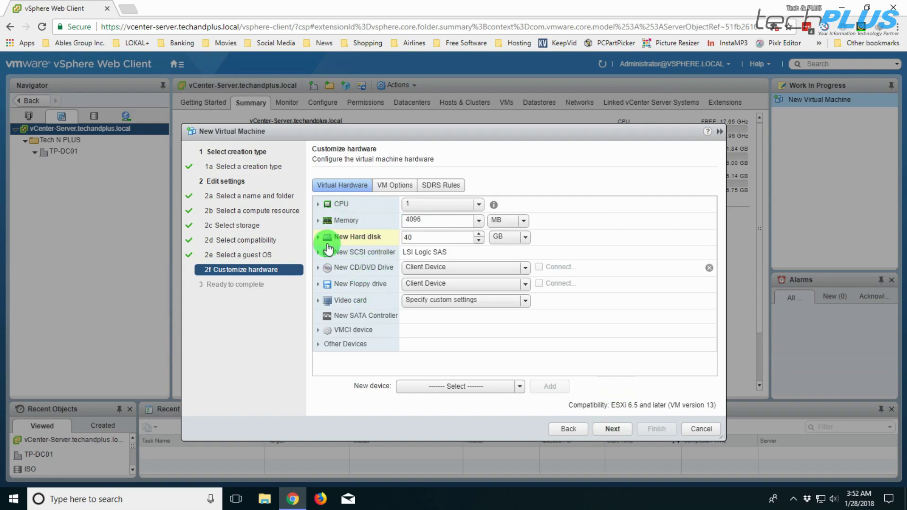
pyautogui.click(478, 204)
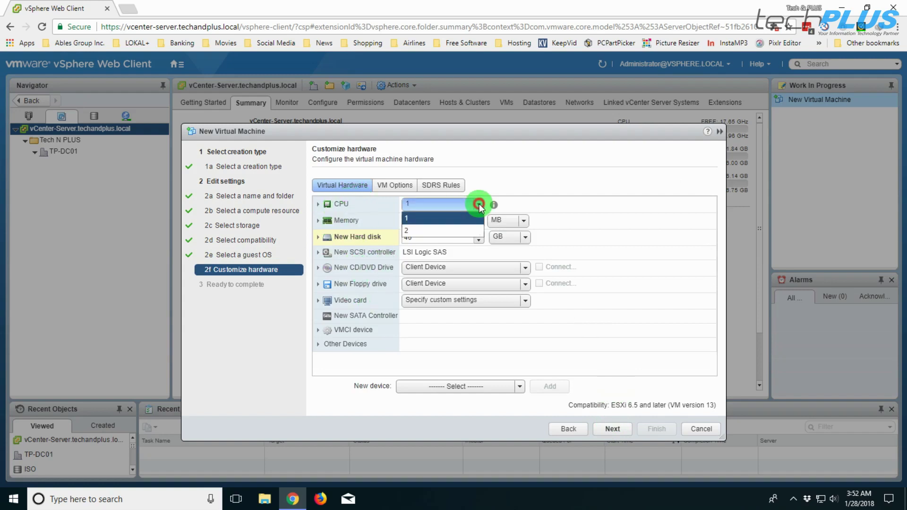
pyautogui.click(419, 231)
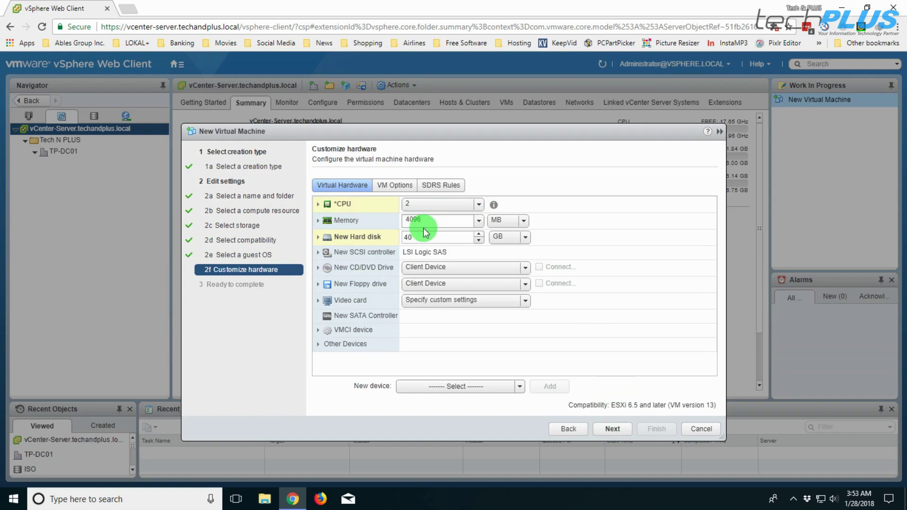
pyautogui.doubleClick(417, 221)
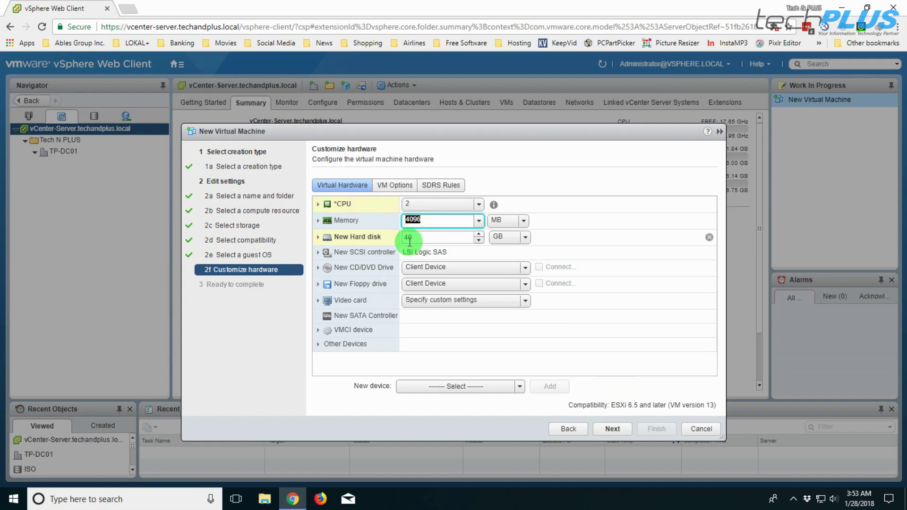
pyautogui.doubleClick(414, 237)
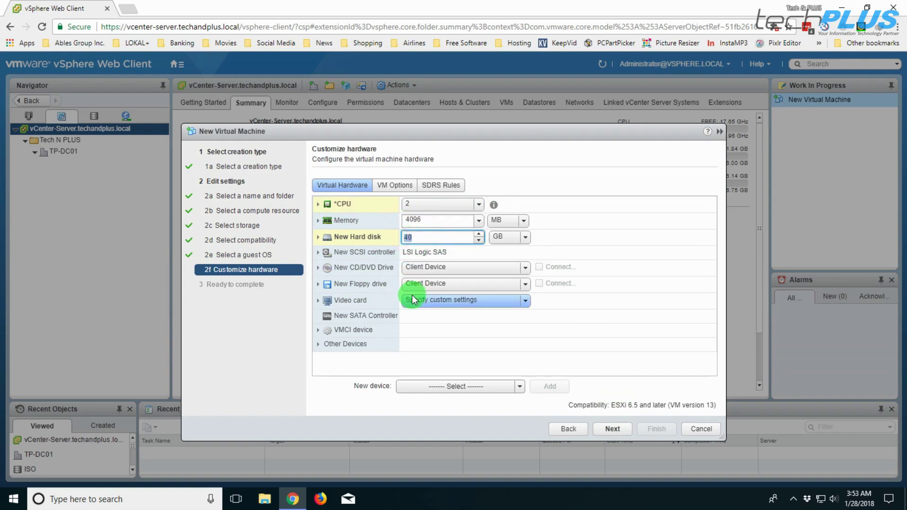
# Attach Microsoft Windows Server 2008 R2 SP1 ESD ENU Feb2017.iso from the ISO datastore's Fichiers ISO folder to the CD/DVD drive and enable its connection
pyautogui.click(505, 270)
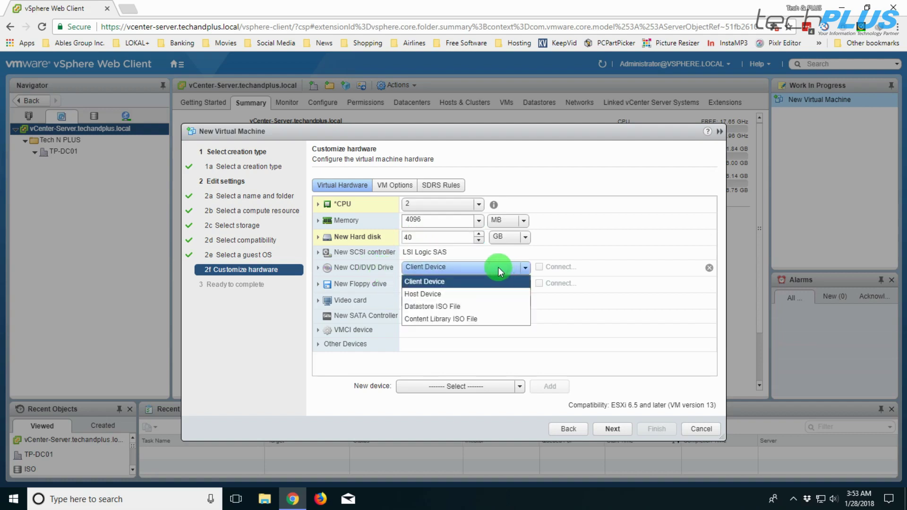
pyautogui.click(438, 307)
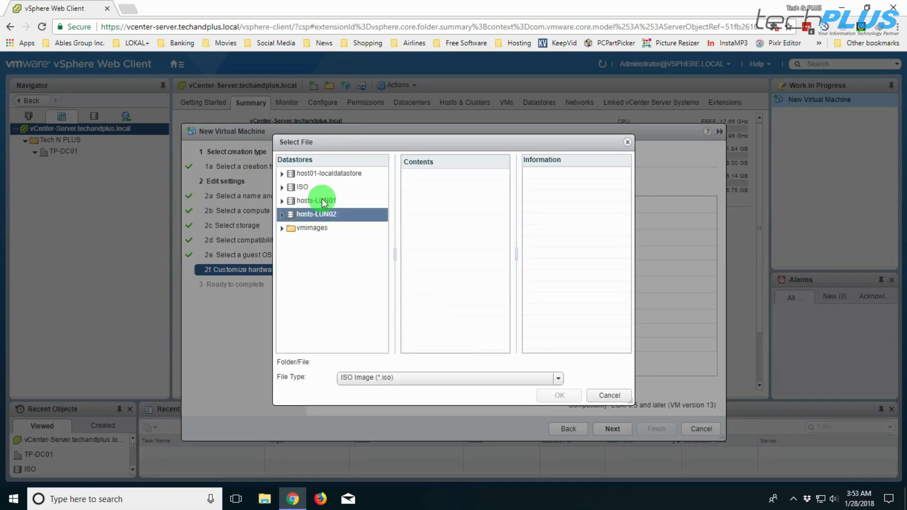
pyautogui.click(308, 187)
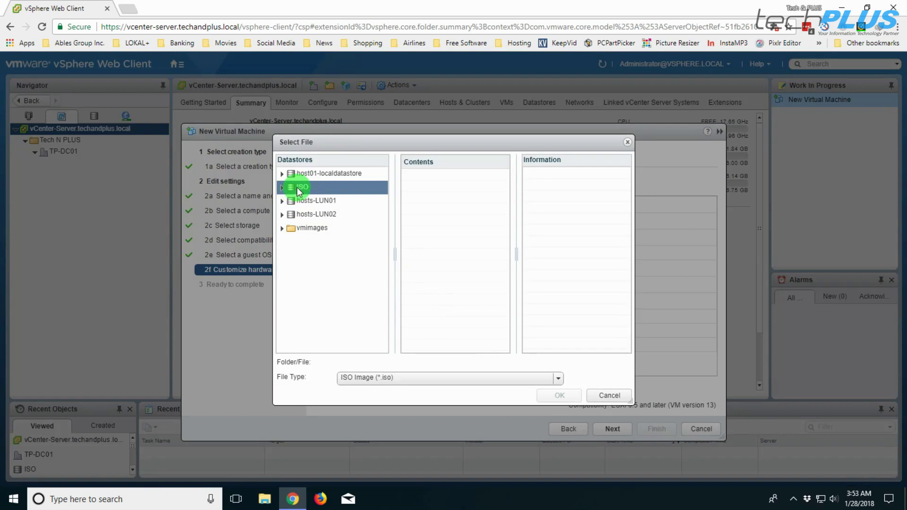
pyautogui.click(298, 188)
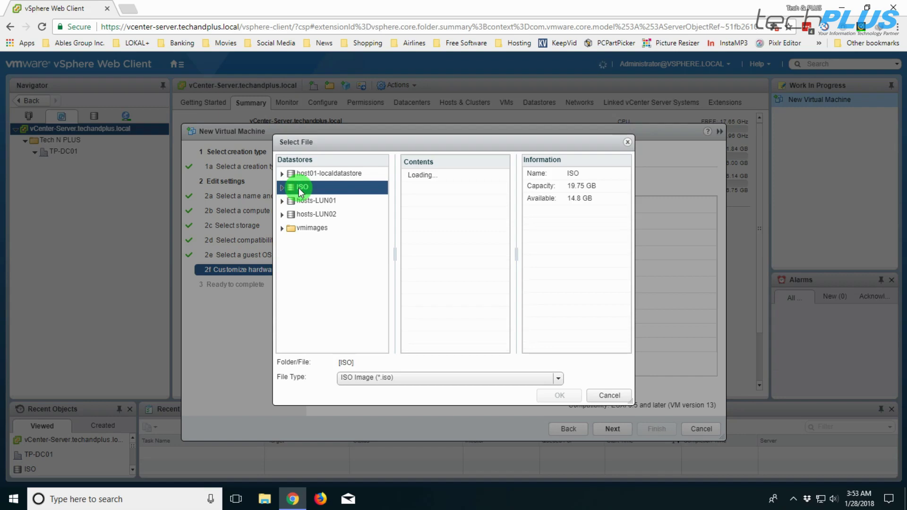
pyautogui.doubleClick(427, 188)
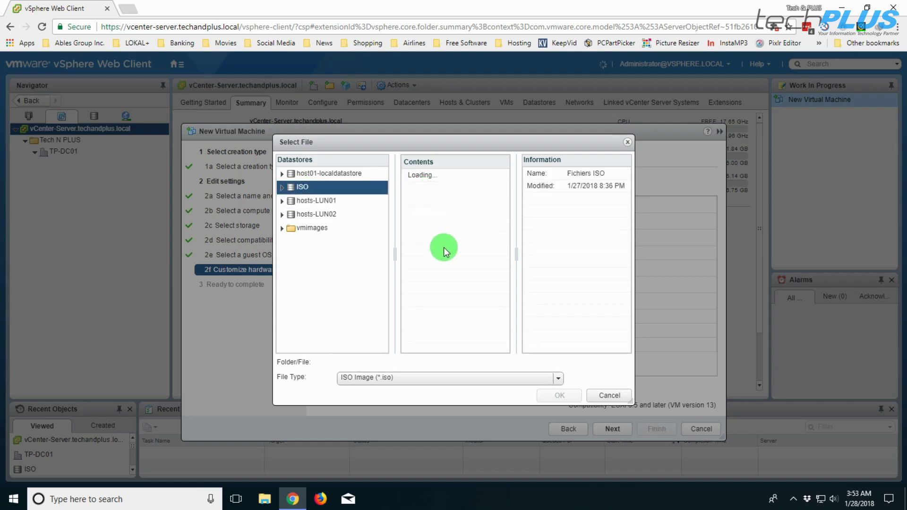
pyautogui.click(439, 189)
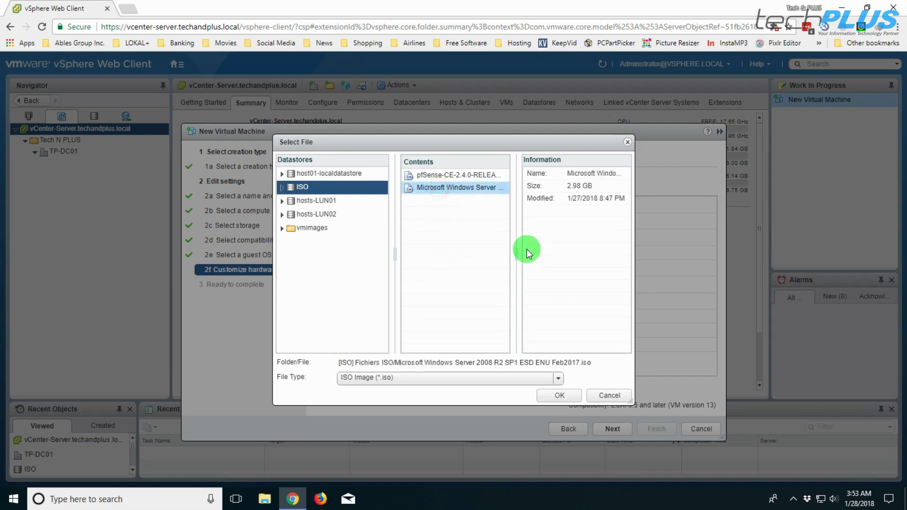
pyautogui.moveTo(516, 253); pyautogui.dragTo(585, 255)
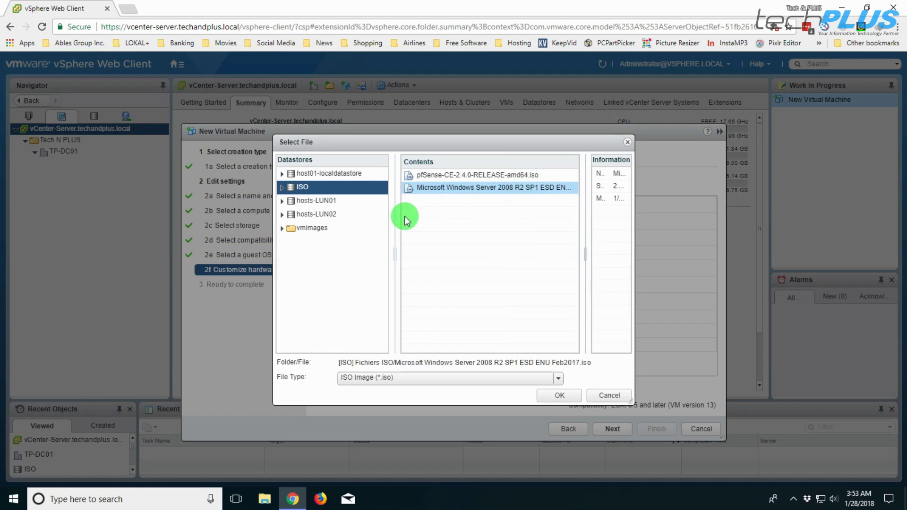
pyautogui.click(444, 189)
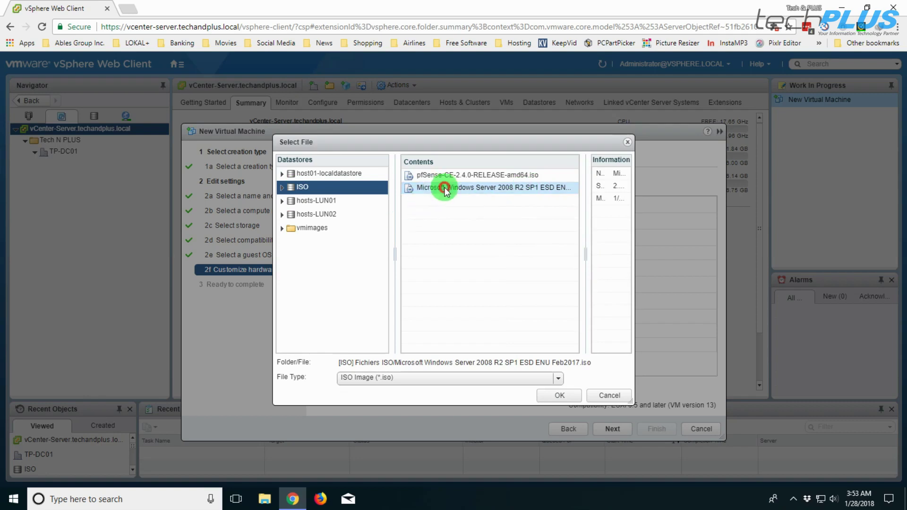
pyautogui.click(559, 396)
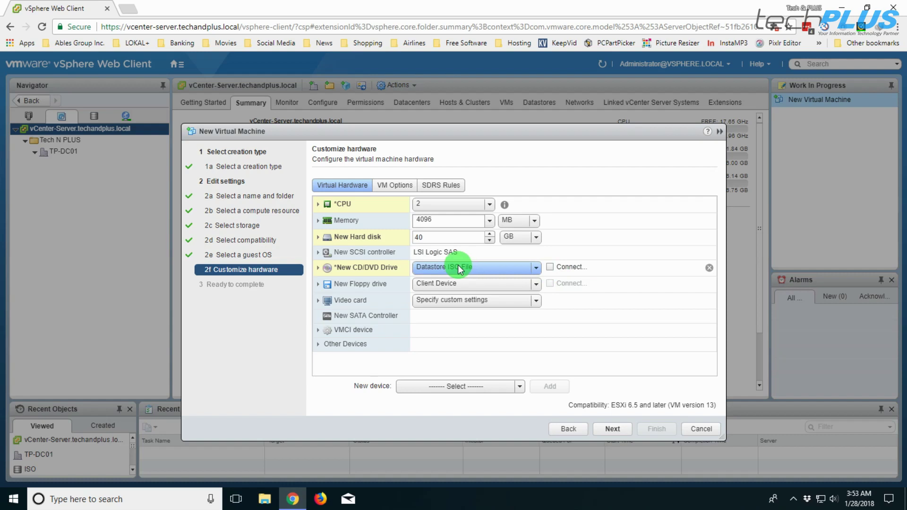
pyautogui.click(550, 267)
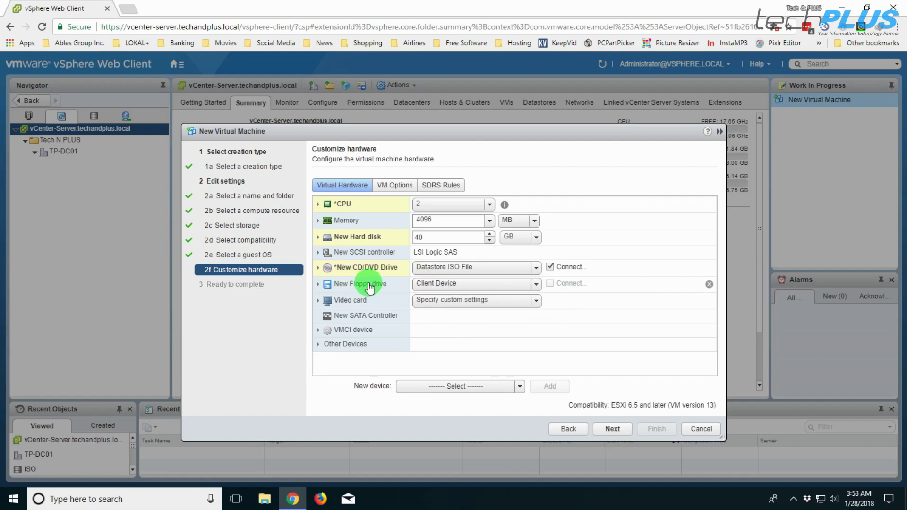
# Remove the floppy drive from the virtual hardware and check which new device types can be added
pyautogui.click(710, 285)
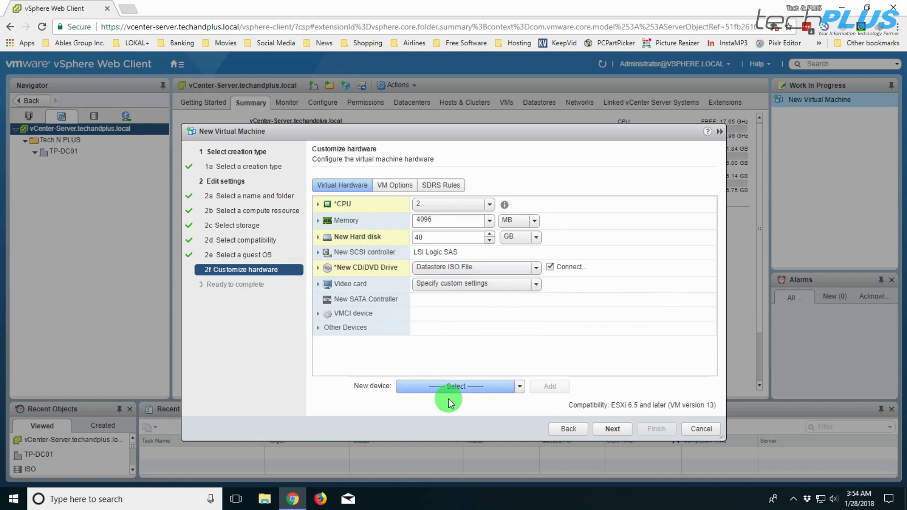
pyautogui.click(465, 385)
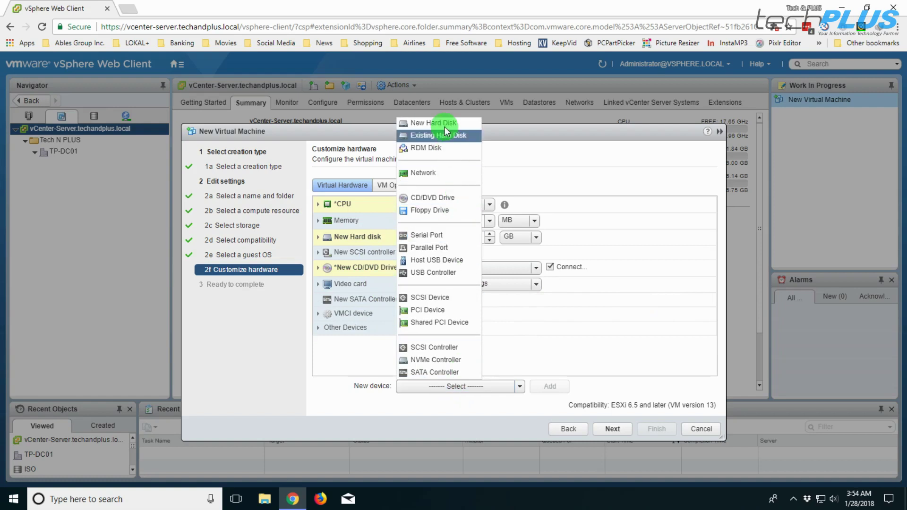
pyautogui.click(610, 386)
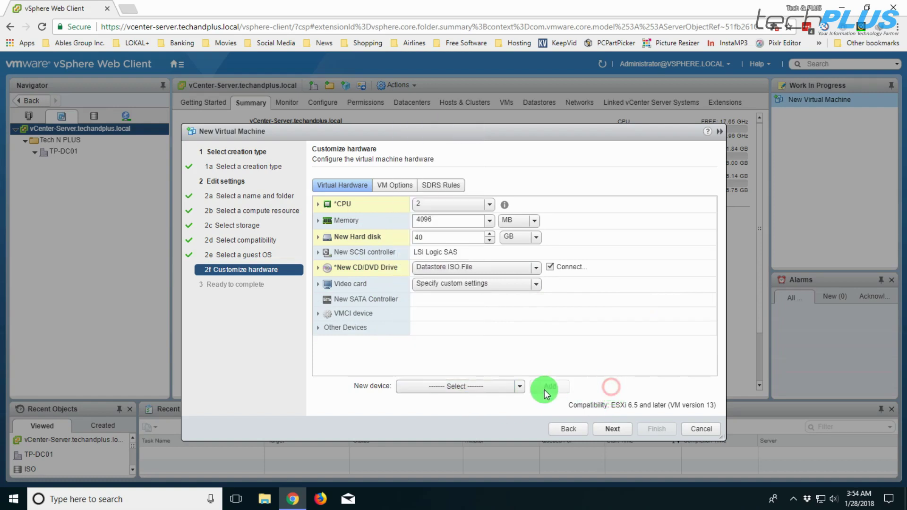
# Force entry into the BIOS setup screen at the virtual machine's next boot and finish creating WS2K08
pyautogui.click(392, 188)
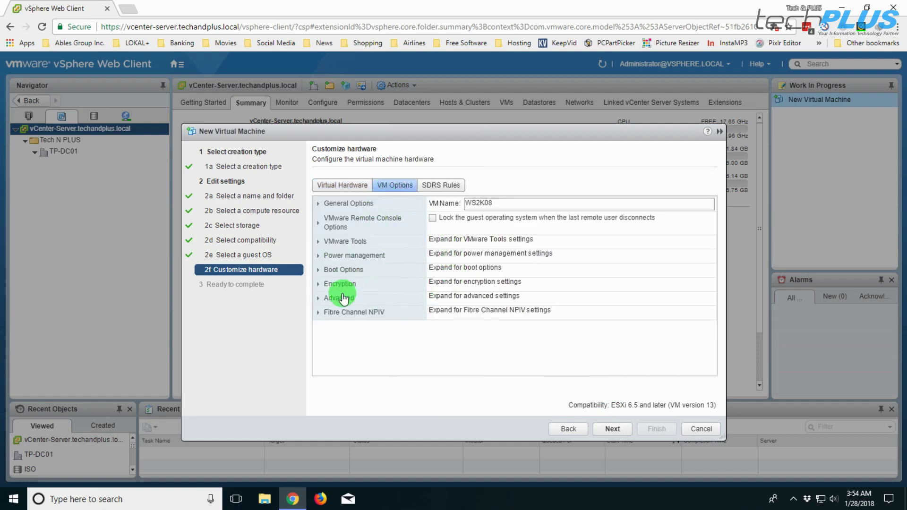
pyautogui.click(319, 273)
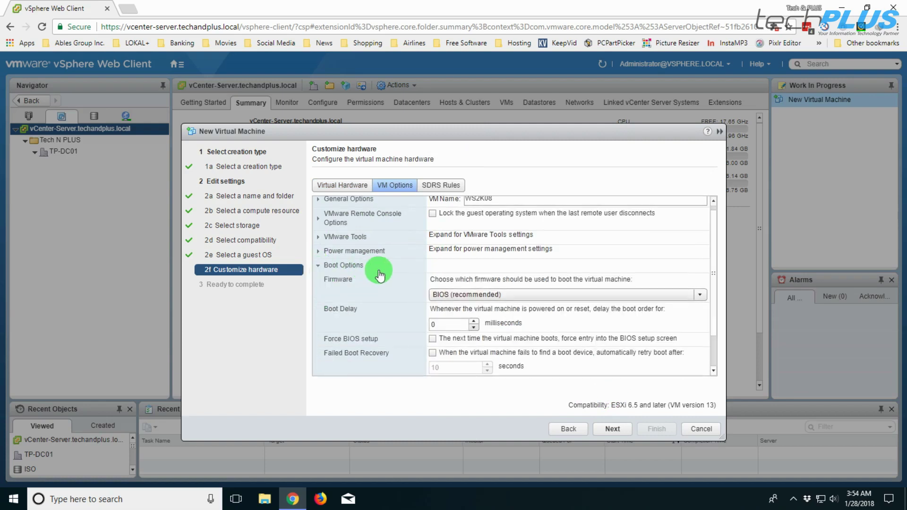
pyautogui.scroll(-1, 394, 282)
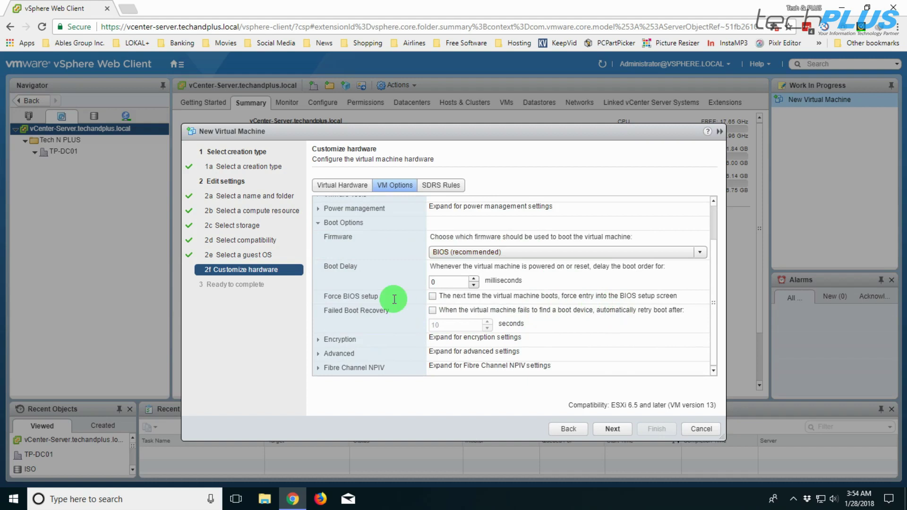
pyautogui.click(432, 296)
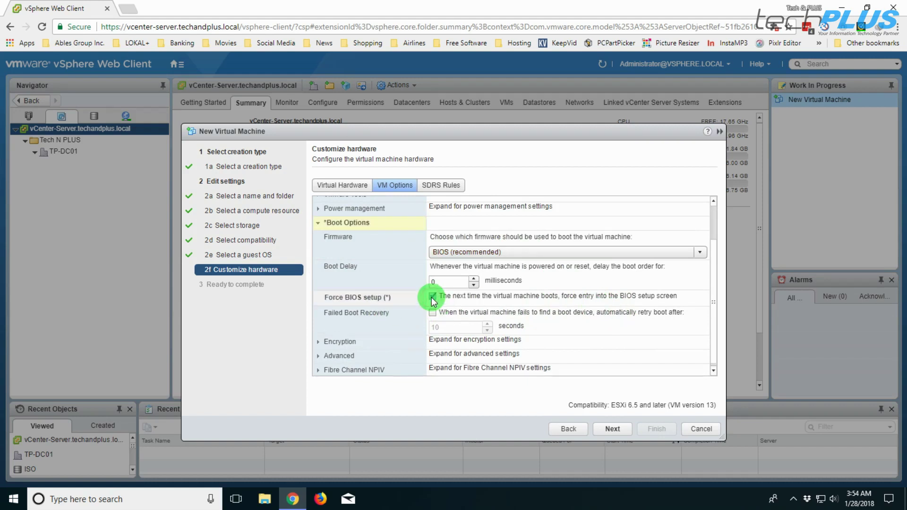
pyautogui.click(611, 428)
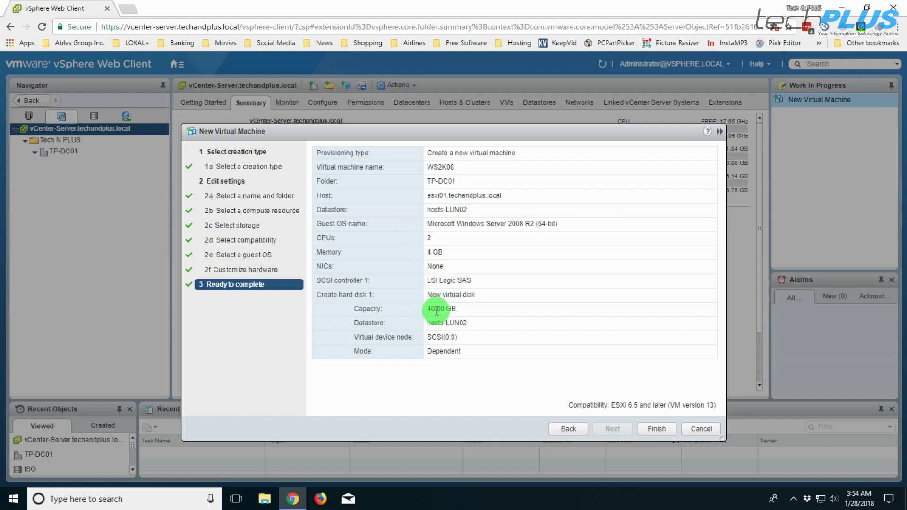
pyautogui.click(658, 429)
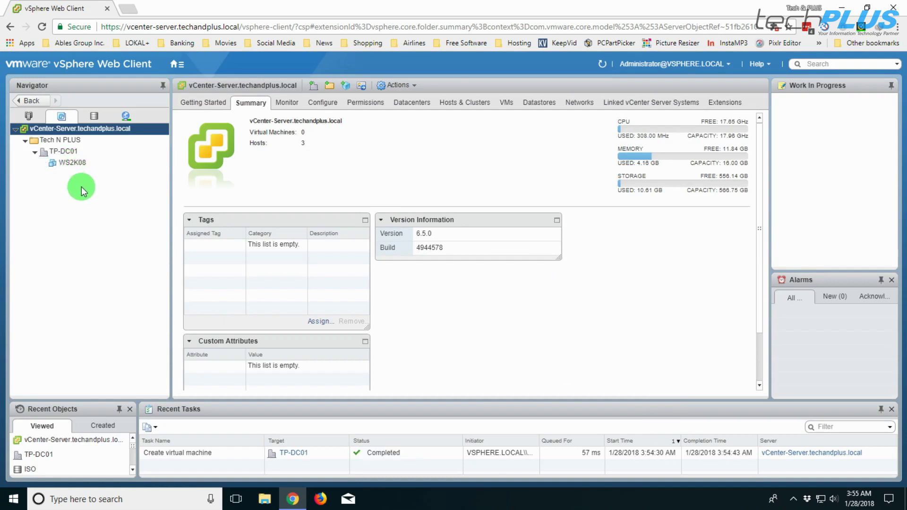
# Open the summary of the WS2K08 virtual machine and expand its VM hardware details
pyautogui.click(65, 165)
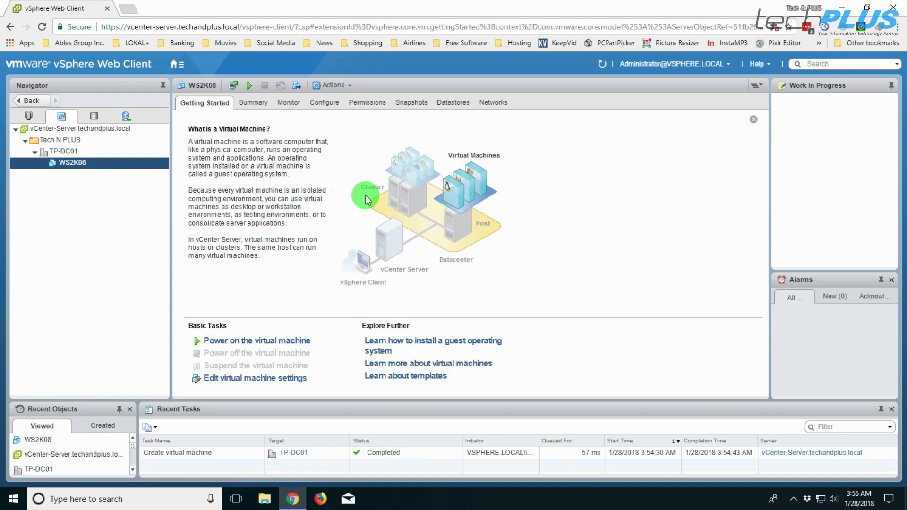
pyautogui.click(249, 104)
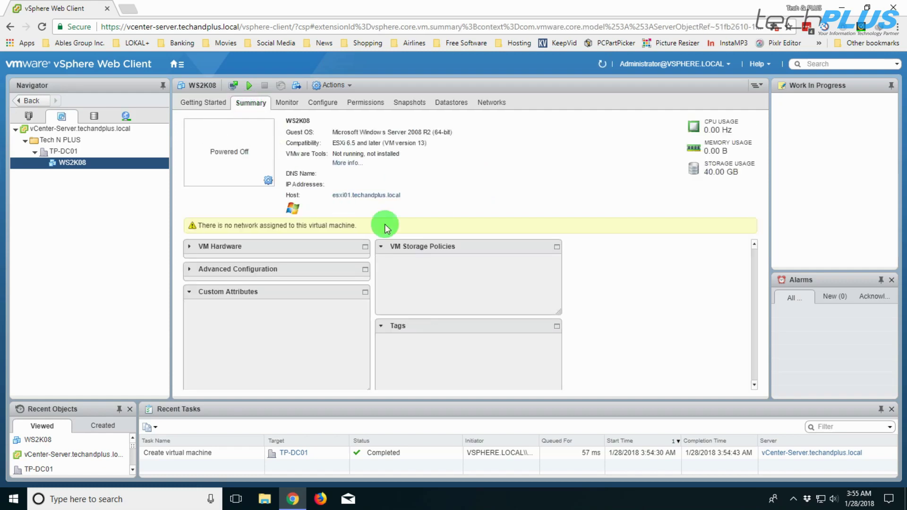
pyautogui.click(190, 248)
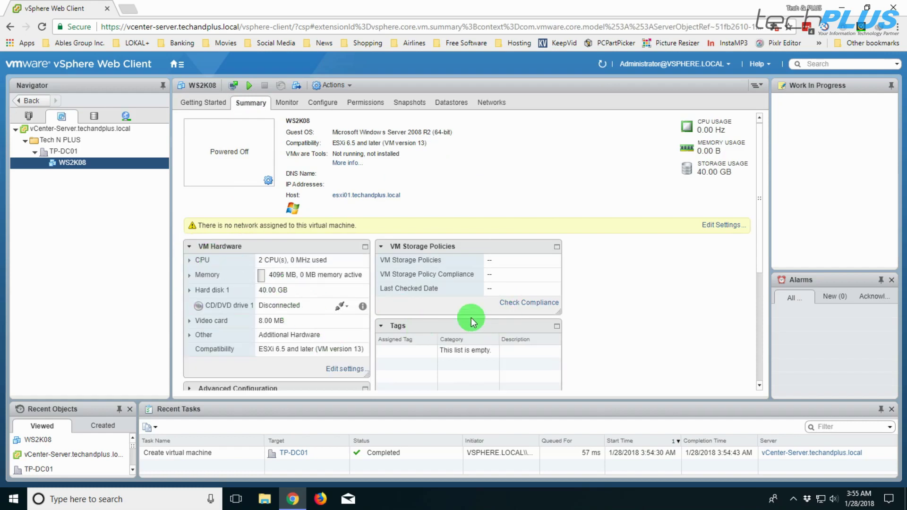
# Check which power actions are available for WS2K08 without running any of them
pyautogui.rightClick(73, 164)
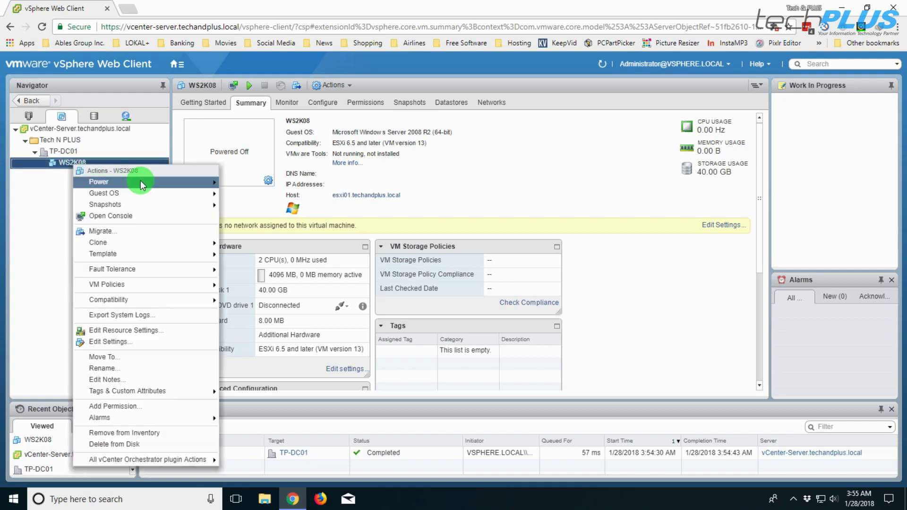
pyautogui.moveTo(171, 182)
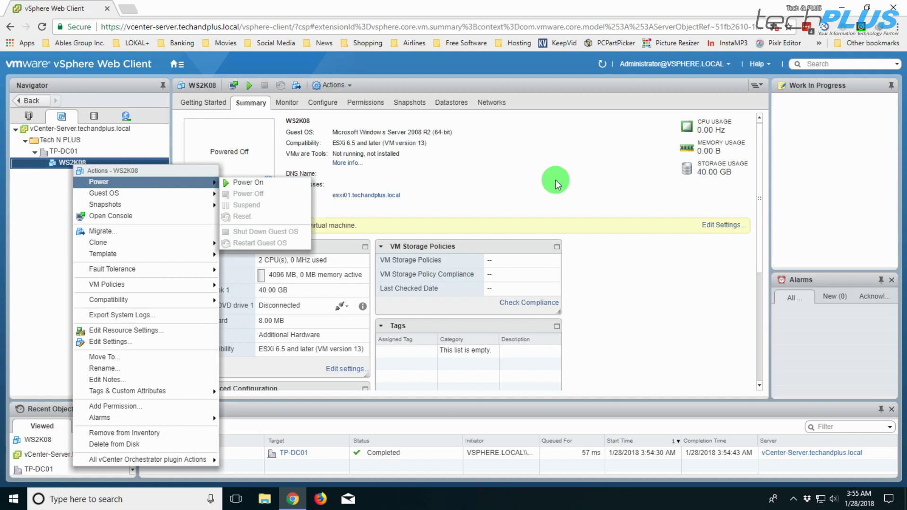
pyautogui.click(555, 180)
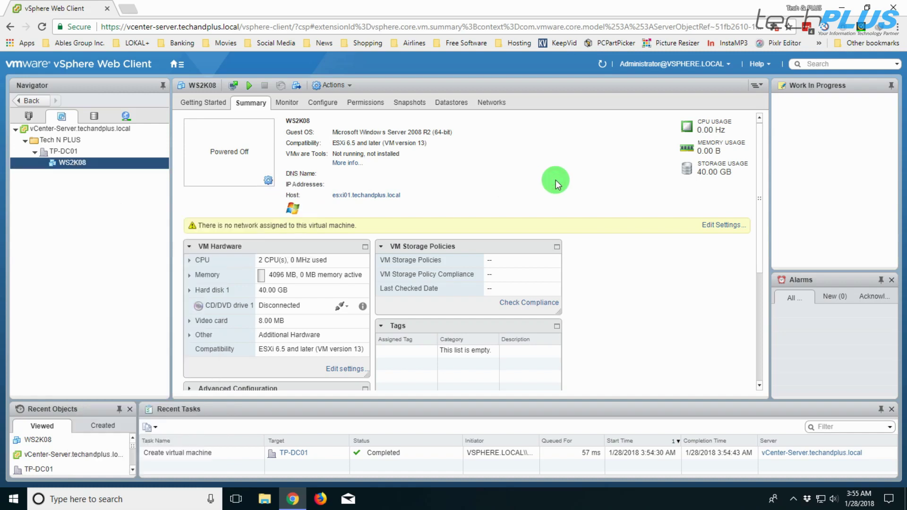